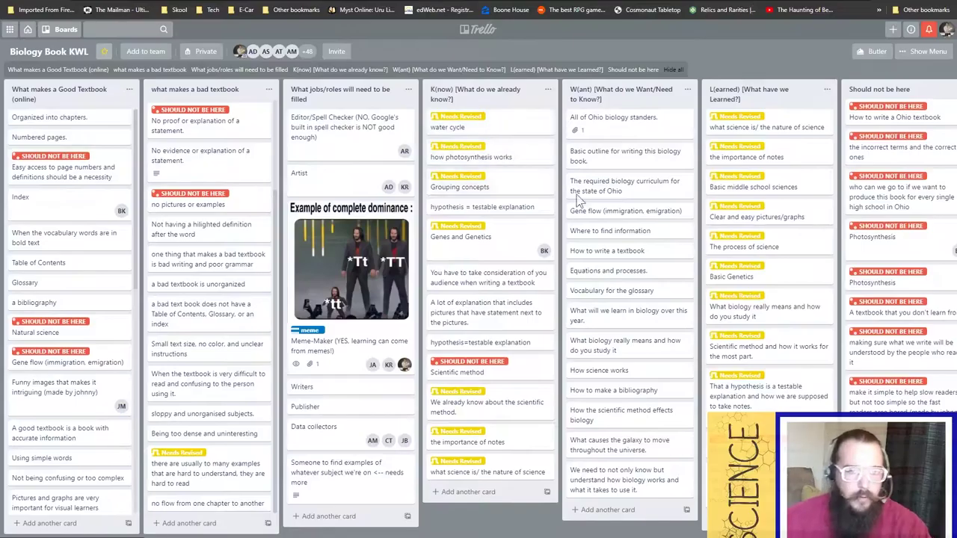
# Type a note into the 'what science is/ the nature of science' card's description, then close the card.
pyautogui.click(785, 134)
pyautogui.click(363, 160)
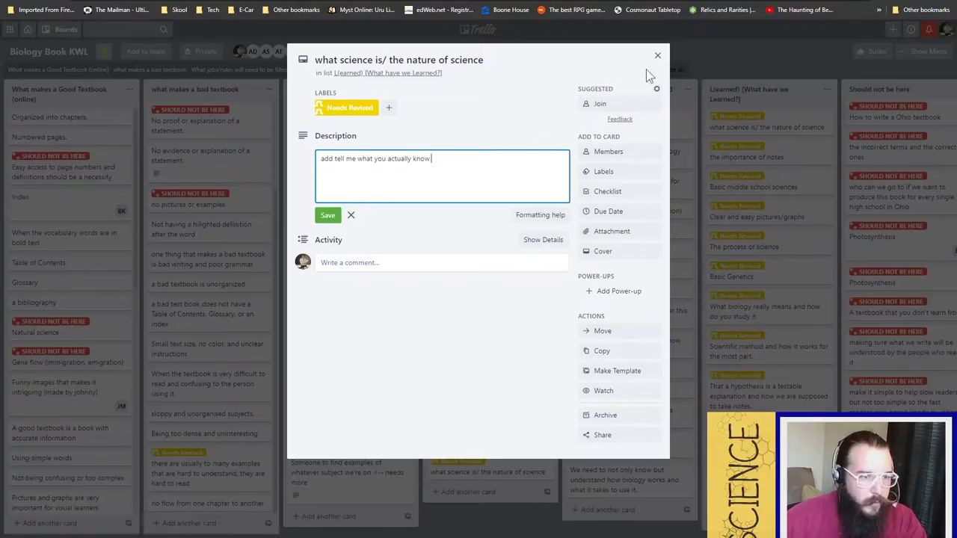
pyautogui.click(352, 216)
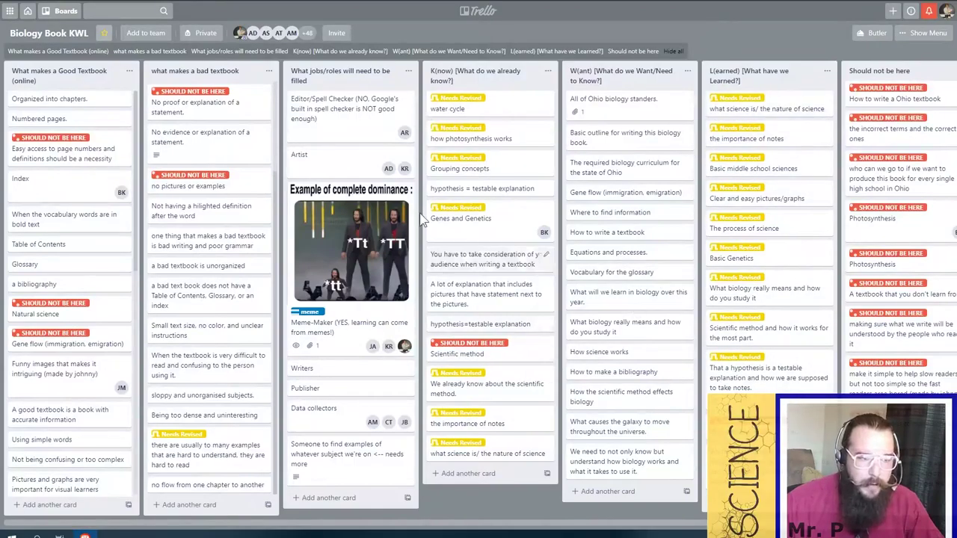
pyautogui.click(502, 174)
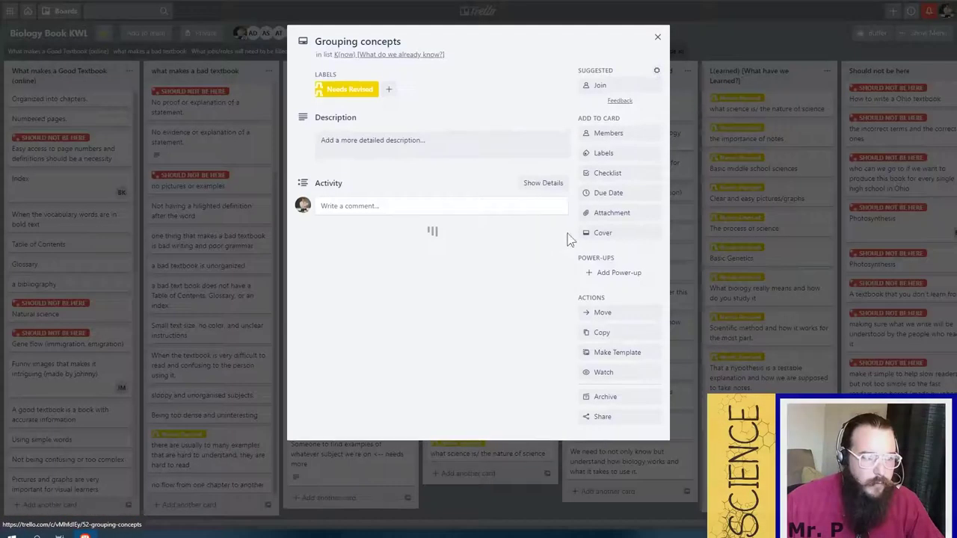
pyautogui.click(361, 92)
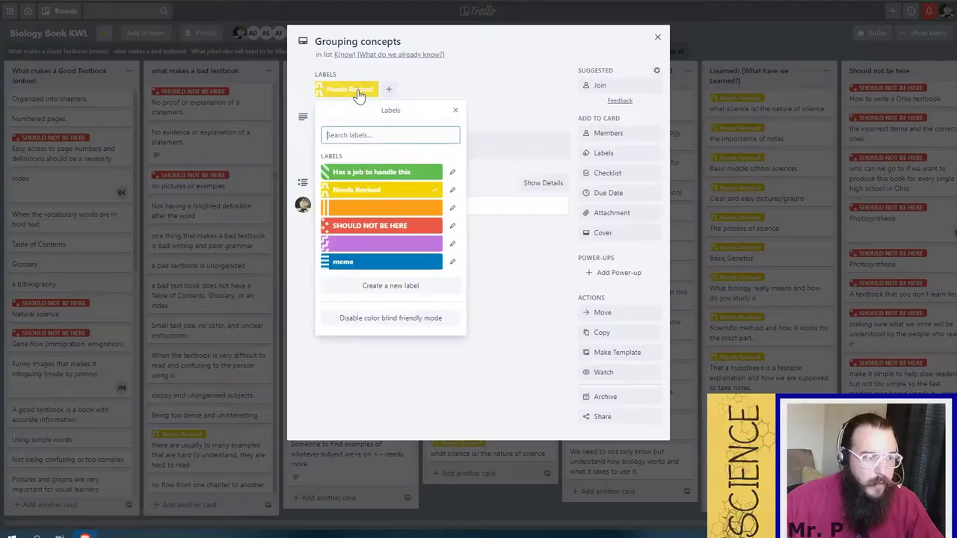
pyautogui.click(439, 195)
pyautogui.click(439, 196)
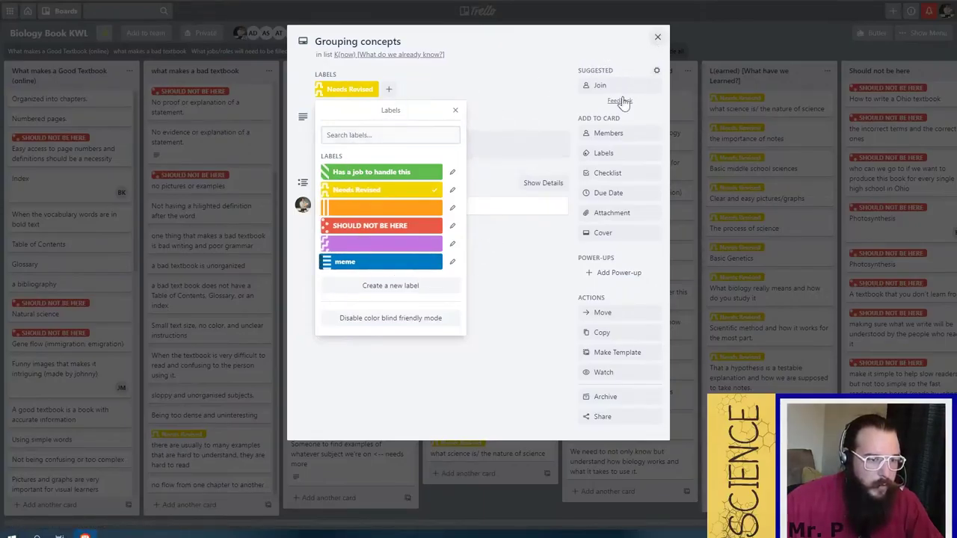
pyautogui.click(658, 39)
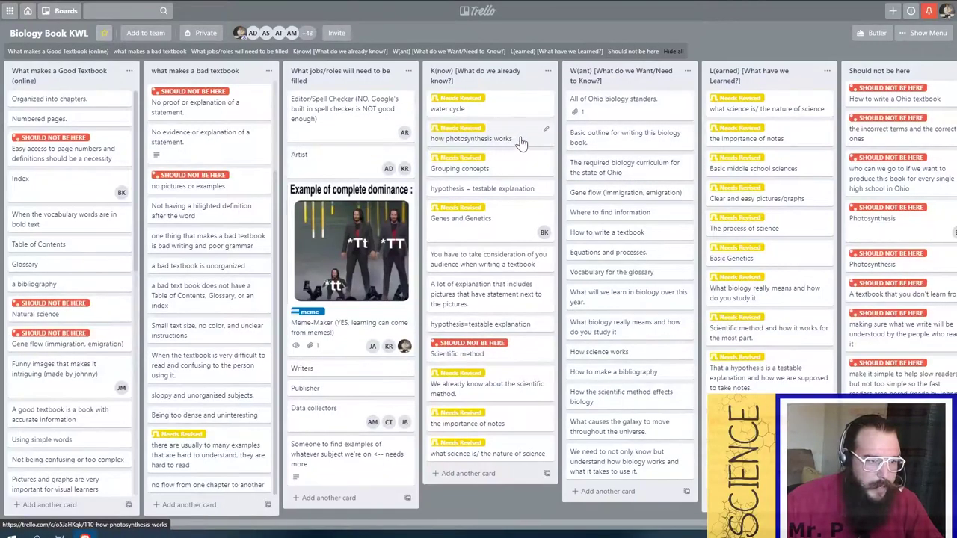
pyautogui.click(519, 141)
pyautogui.click(603, 153)
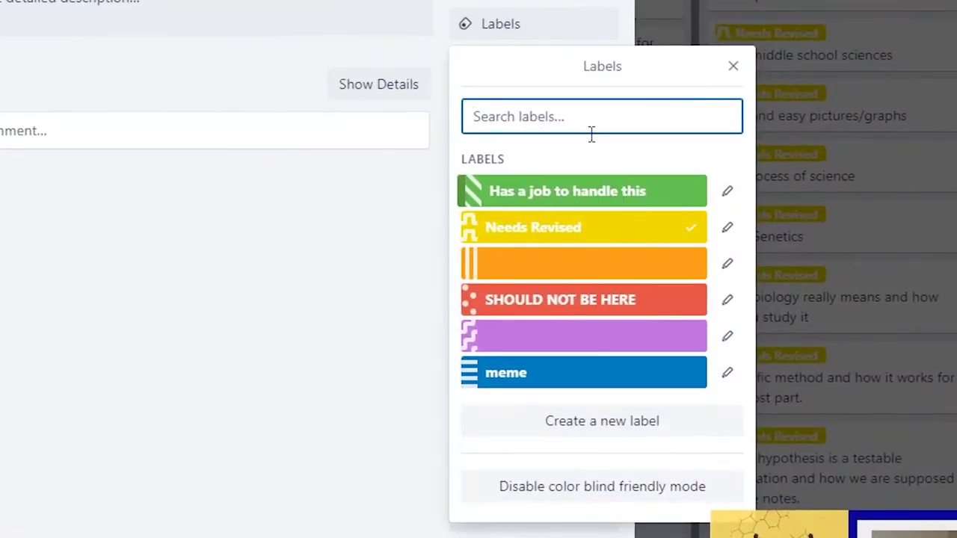
pyautogui.click(733, 66)
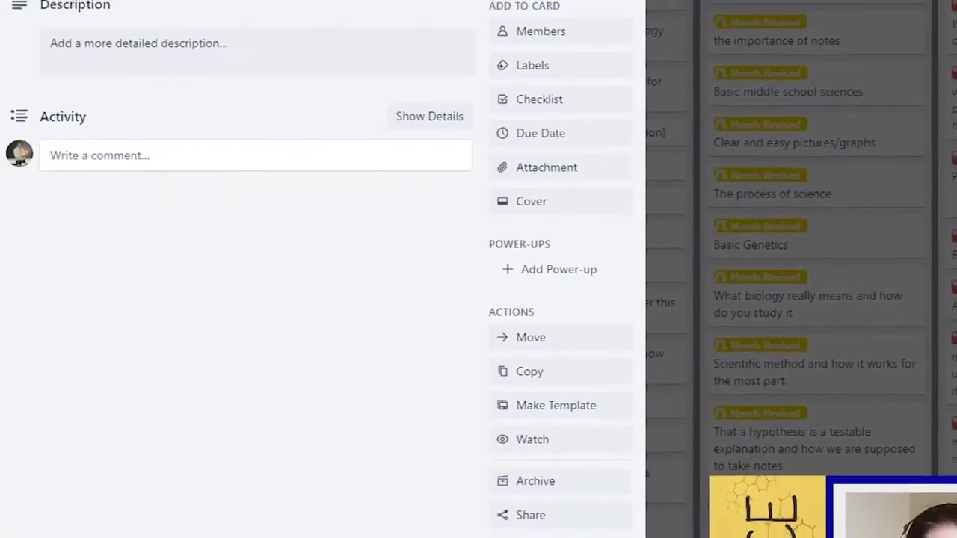
pyautogui.press('Escape')
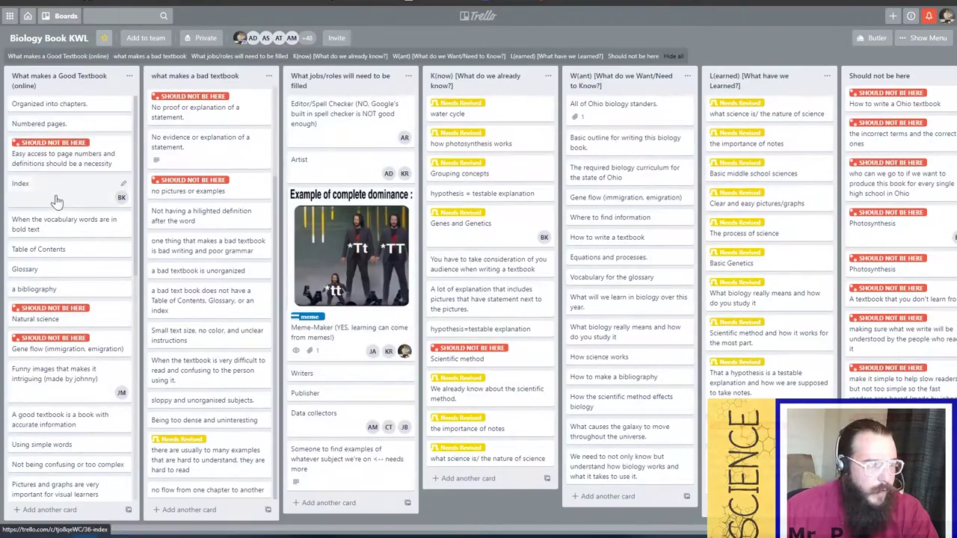
# Give the Index card the 'Has a job to handle this' label.
pyautogui.scroll(-5, 53, 250)
pyautogui.scroll(5, 52, 251)
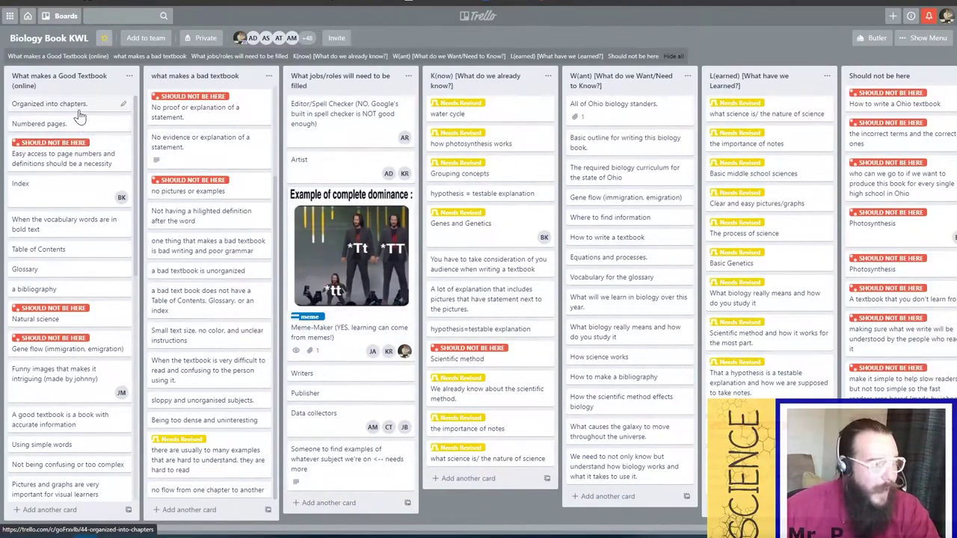
pyautogui.click(59, 196)
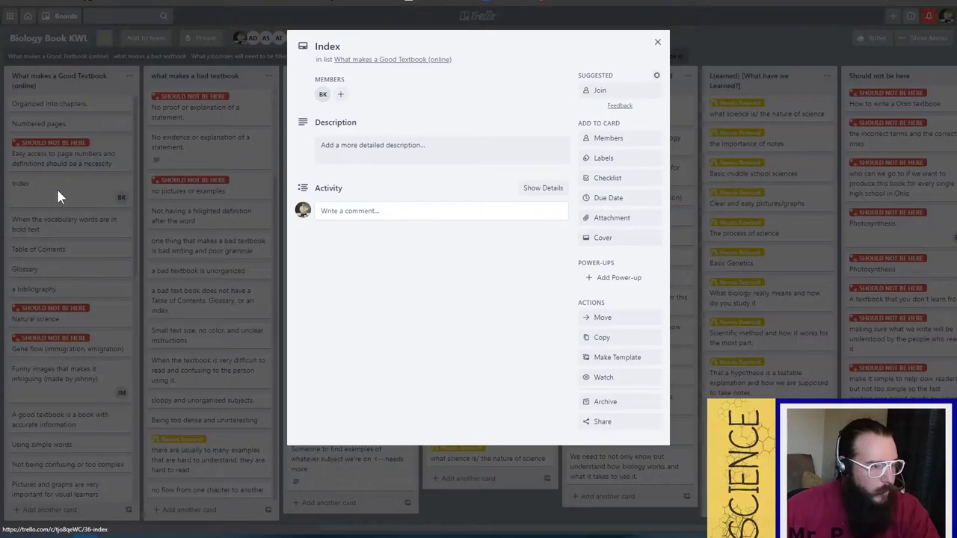
pyautogui.click(634, 160)
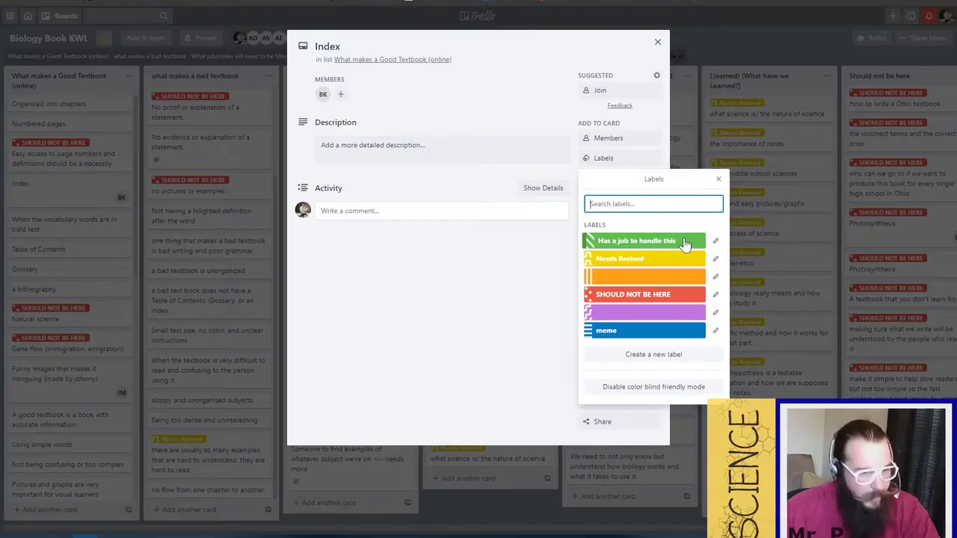
pyautogui.click(684, 241)
pyautogui.click(28, 239)
# Label 'Lots of pictures/Graphs' as Needs Revised, removing an accidental SHOULD NOT BE HERE label.
pyautogui.scroll(-1, 28, 234)
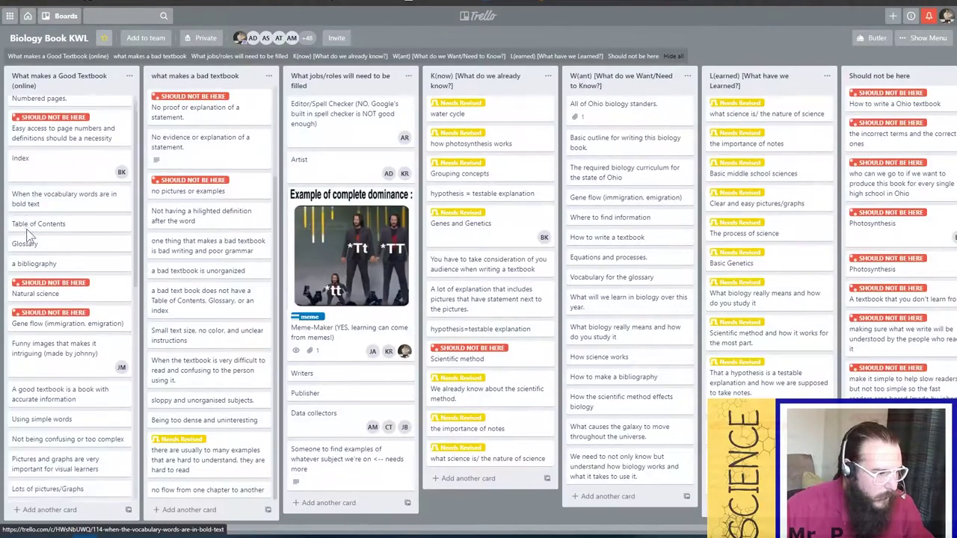
pyautogui.scroll(-3, 27, 234)
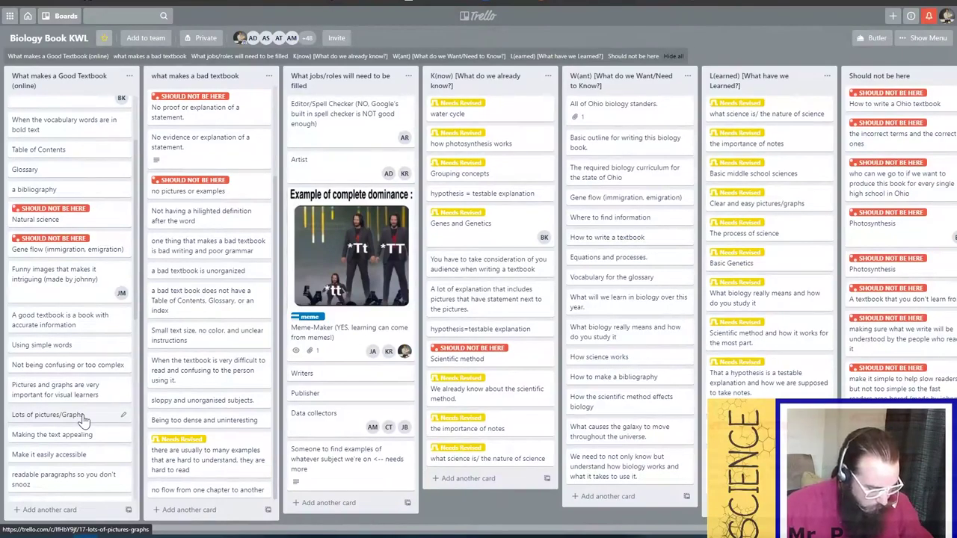
pyautogui.press('4')
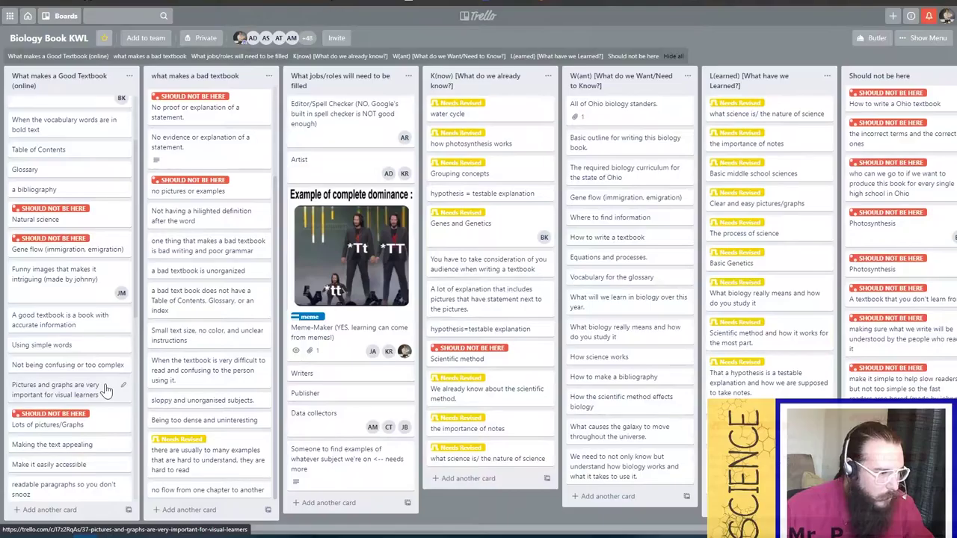
pyautogui.press('4')
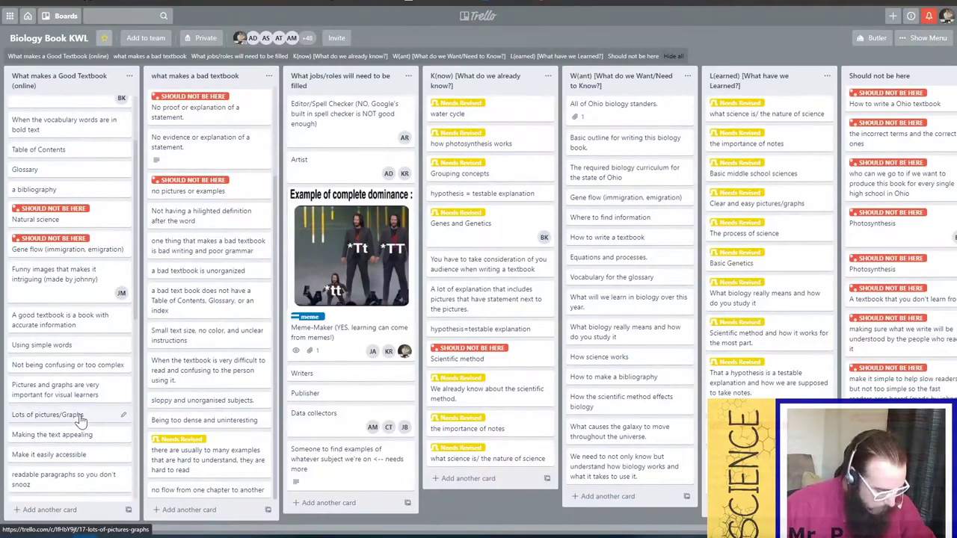
pyautogui.press('2')
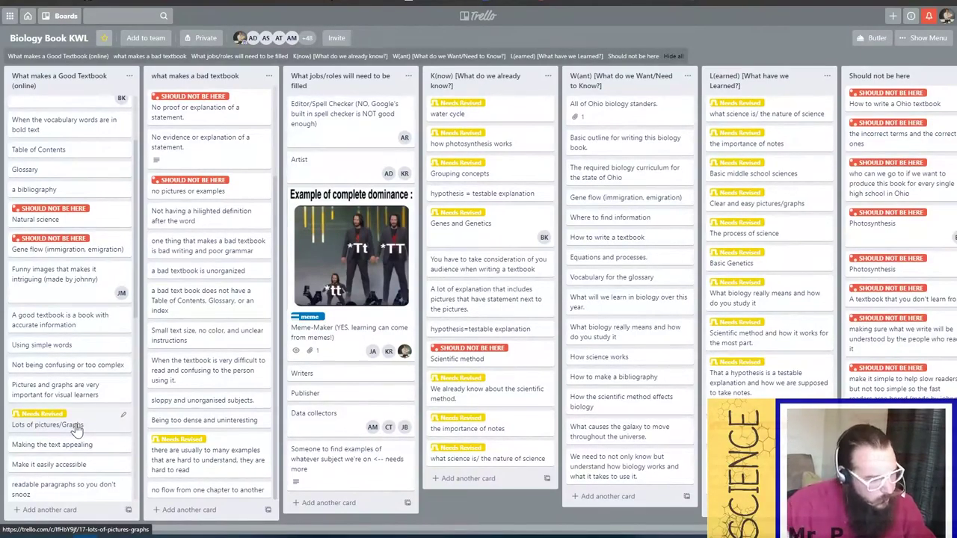
# Delete 'and graphs' so the title reads 'Pictures are very important for visual learners'.
pyautogui.click(98, 402)
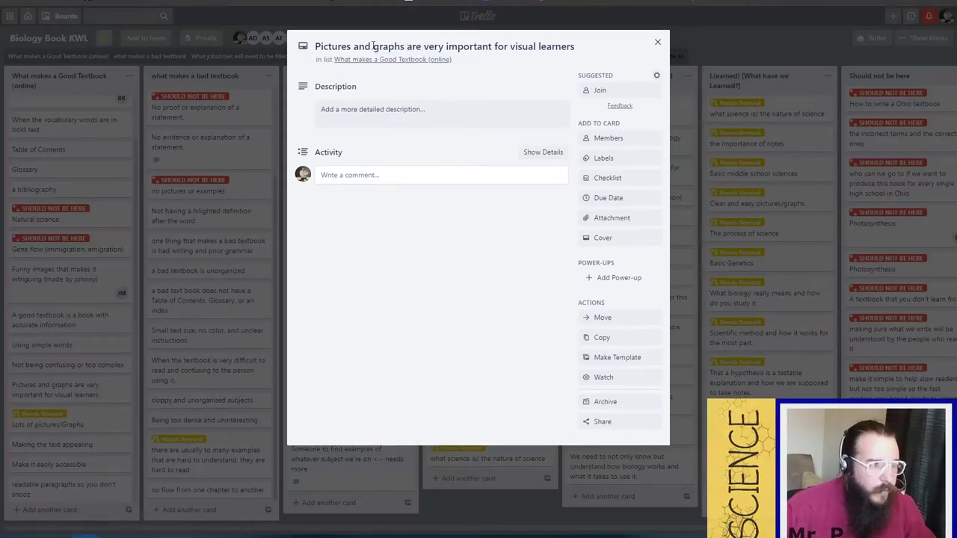
pyautogui.moveTo(373, 46); pyautogui.dragTo(404, 46)
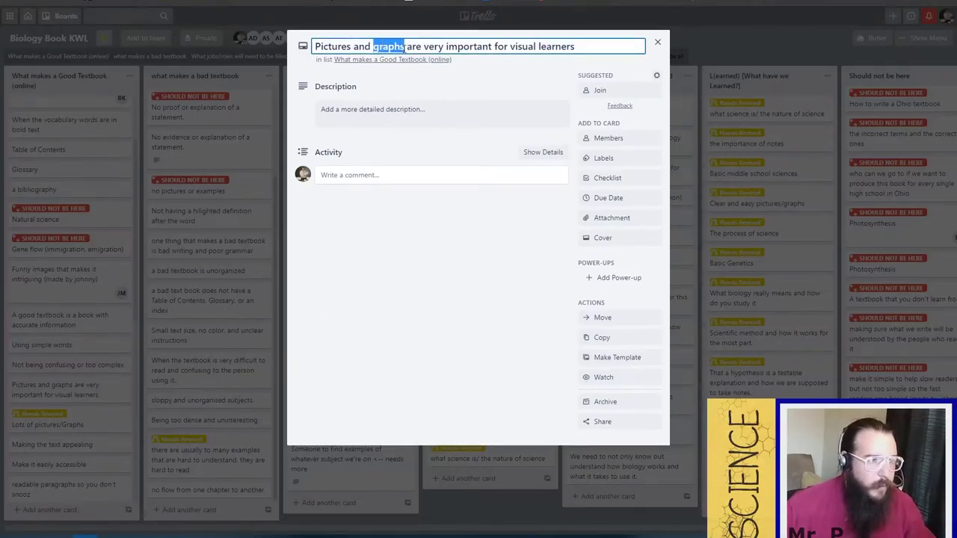
pyautogui.press('BackSpace')
pyautogui.press('BackSpace')
pyautogui.press('BackSpace')
pyautogui.press('BackSpace')
pyautogui.press('BackSpace')
pyautogui.press('BackSpace')
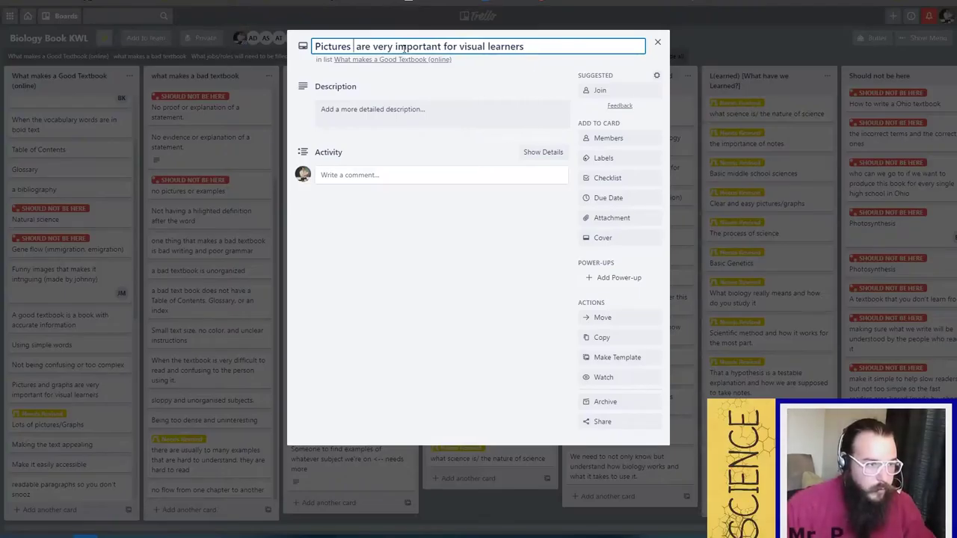
pyautogui.press('Return')
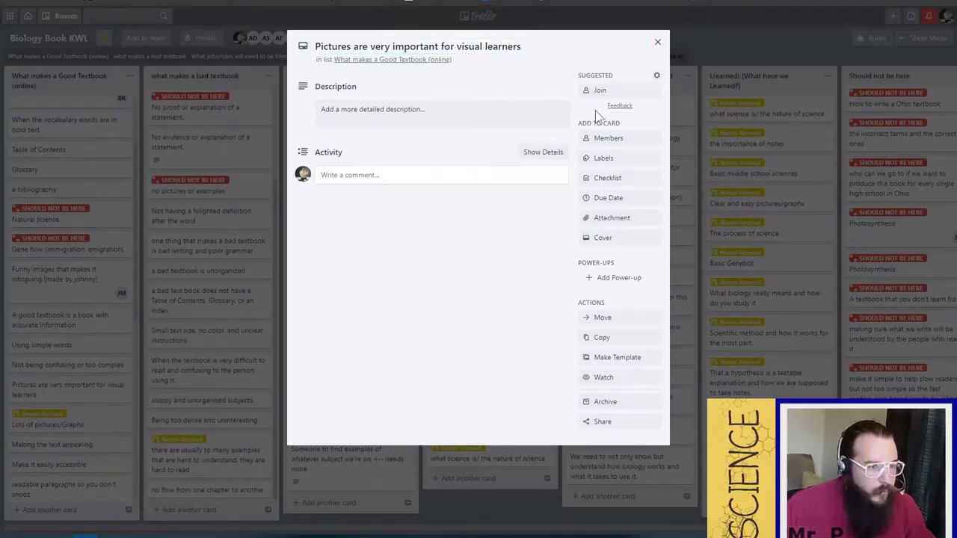
pyautogui.press('Escape')
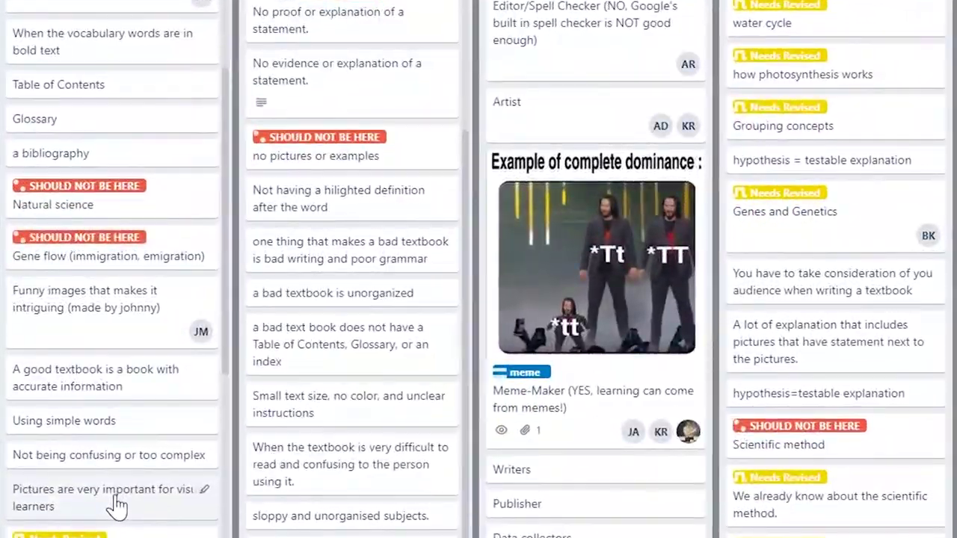
# Paste the copied Pictures card link as an attachment on the Artist card and check its members.
pyautogui.hotkey('ctrl', 'c')
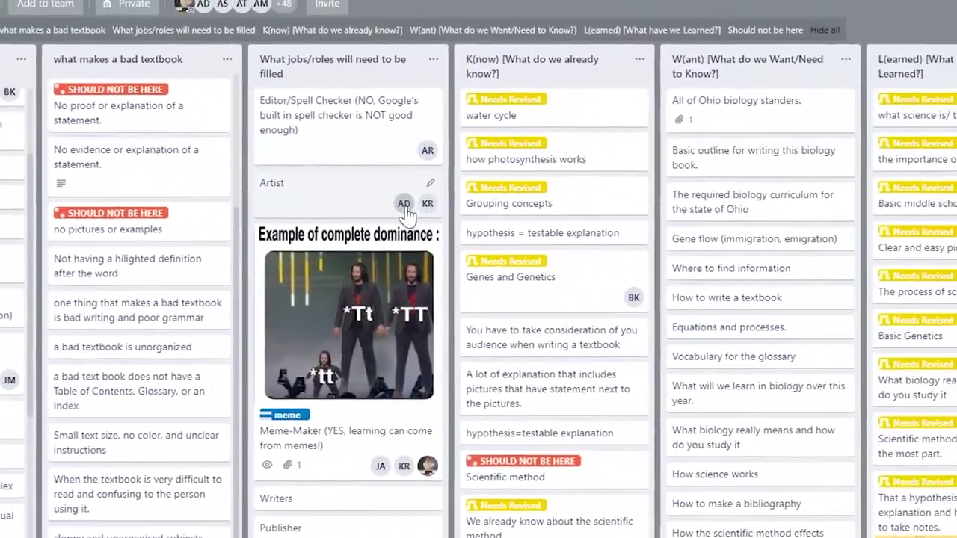
pyautogui.click(405, 214)
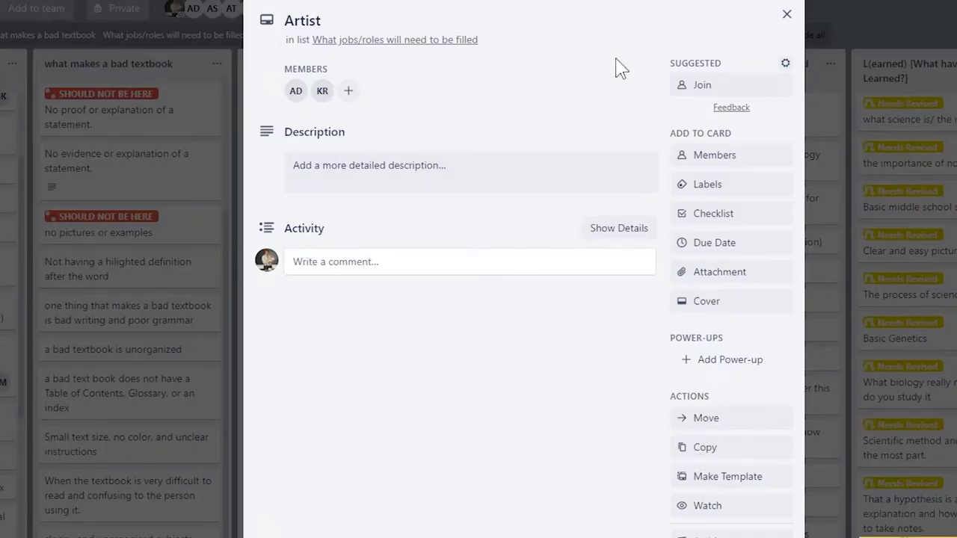
pyautogui.hotkey('ctrl', 'v')
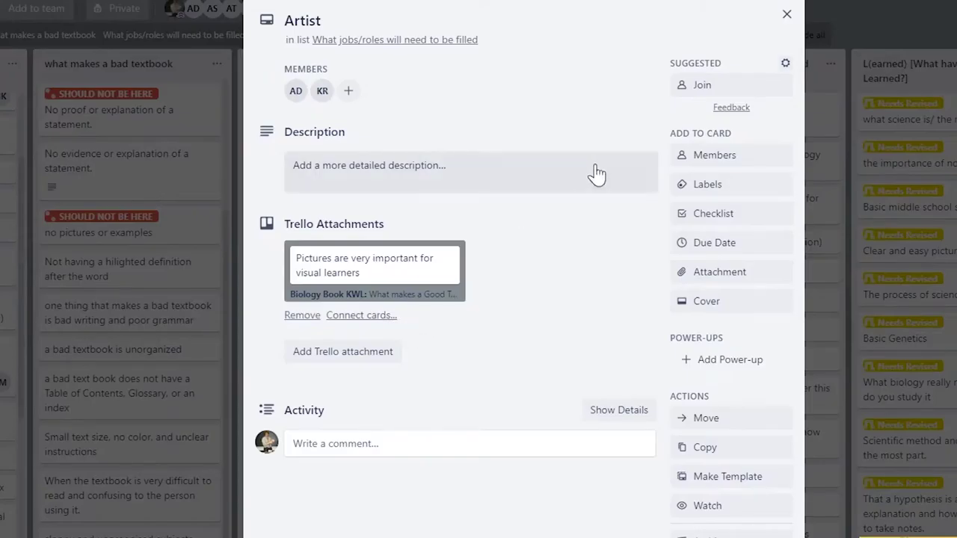
pyautogui.click(737, 162)
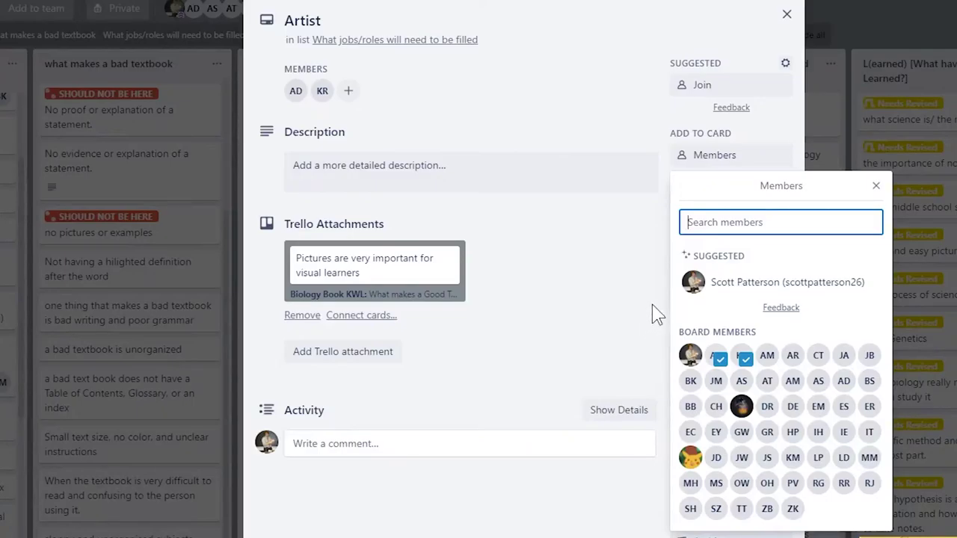
pyautogui.press('Escape')
pyautogui.press('Escape')
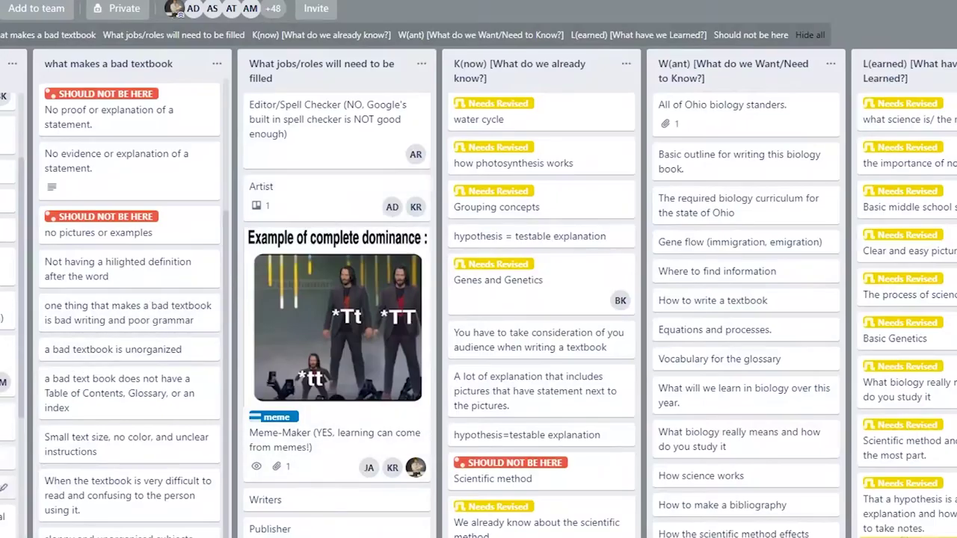
pyautogui.click(340, 196)
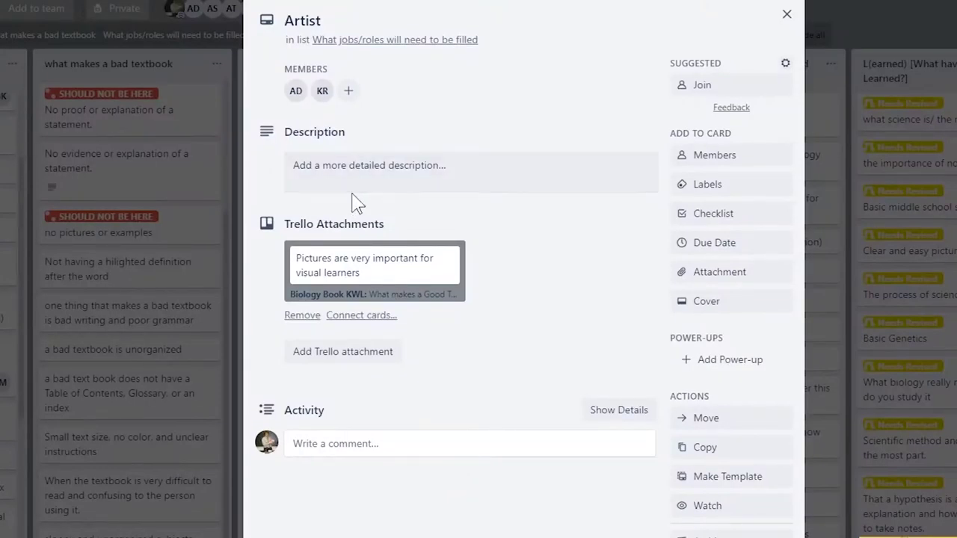
pyautogui.click(744, 277)
pyautogui.click(714, 359)
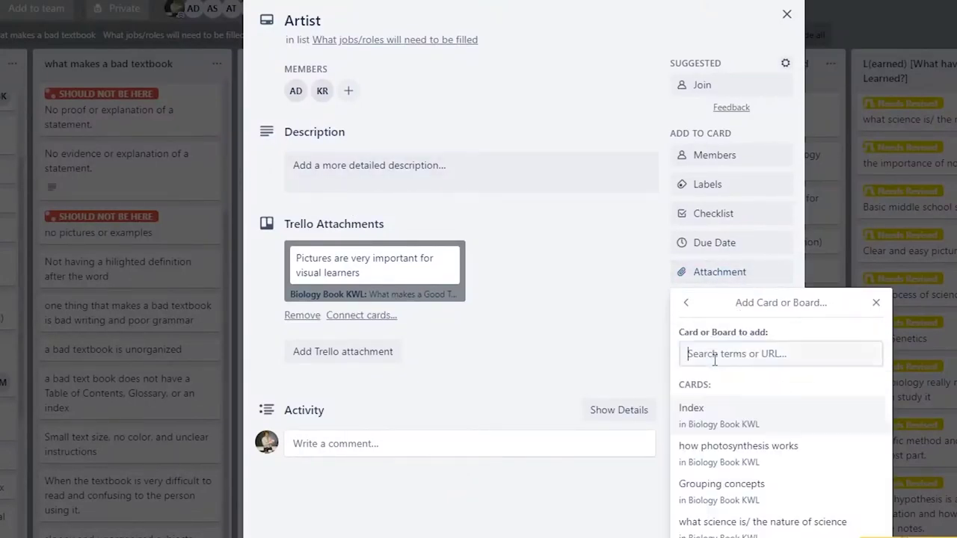
pyautogui.click(786, 430)
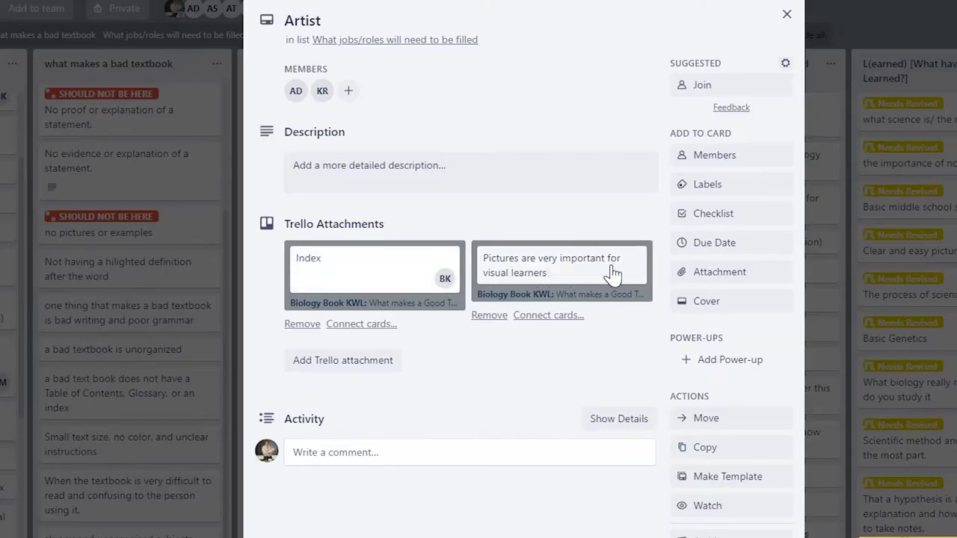
pyautogui.click(307, 324)
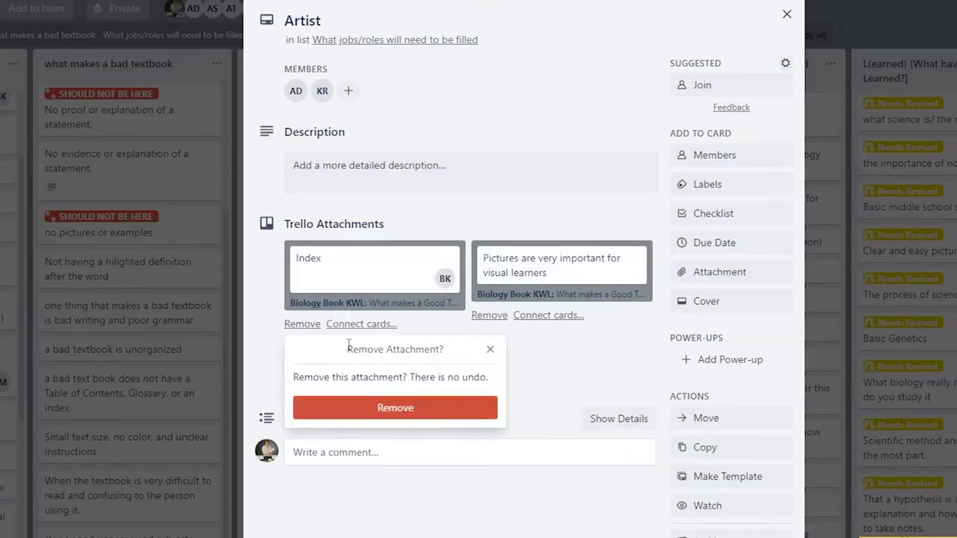
pyautogui.click(435, 410)
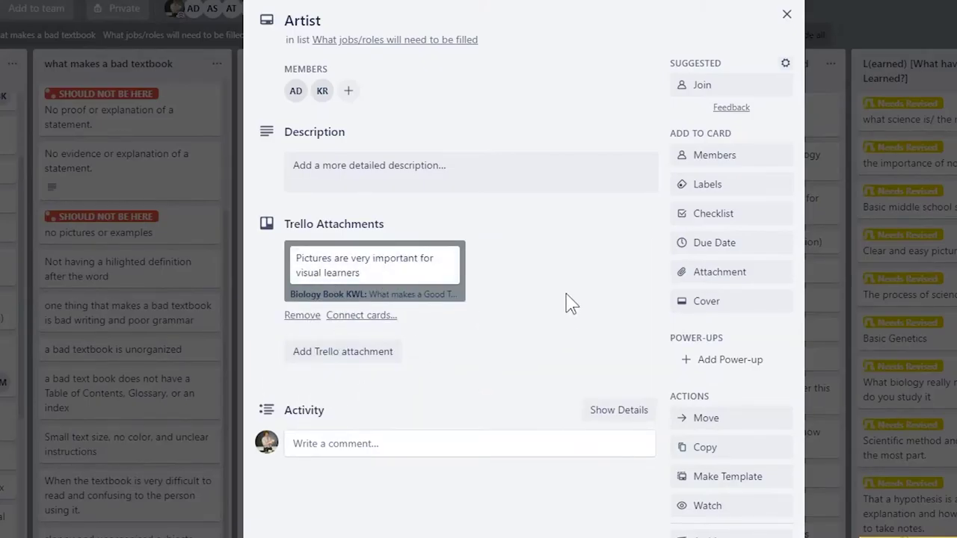
pyautogui.press('Escape')
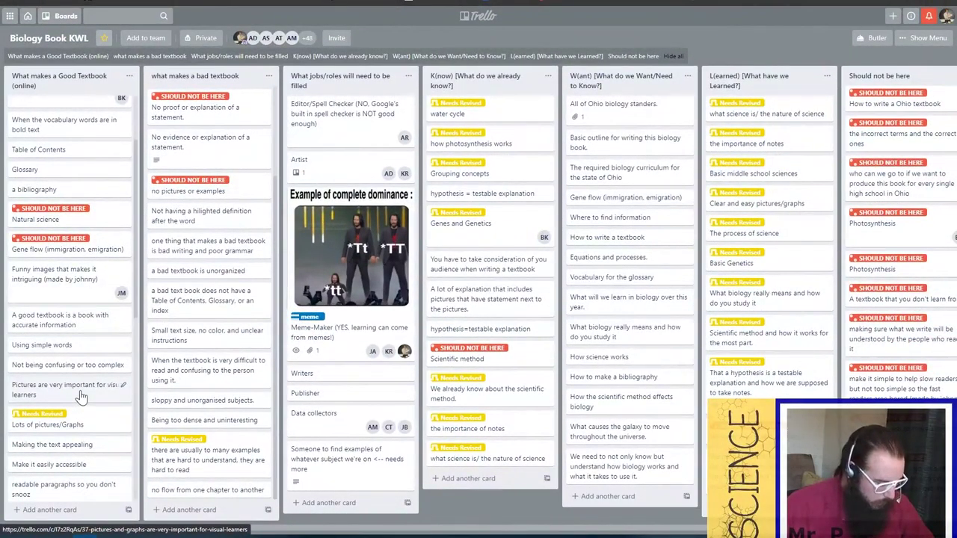
# Label the Pictures card 'Has a job to handle this' and copy the Artist card.
pyautogui.press('1')
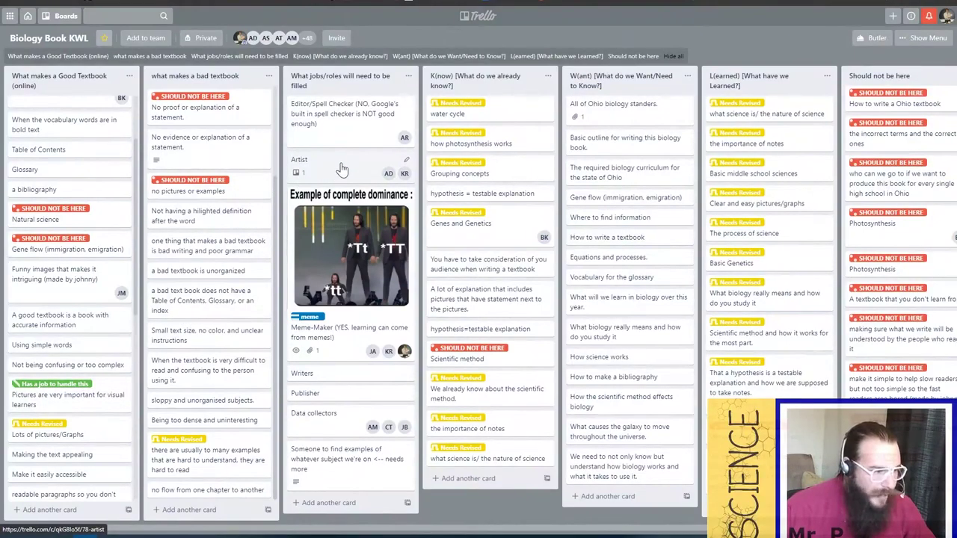
pyautogui.hotkey('ctrl', 'c')
pyautogui.scroll(2, 85, 157)
pyautogui.scroll(-5, 90, 251)
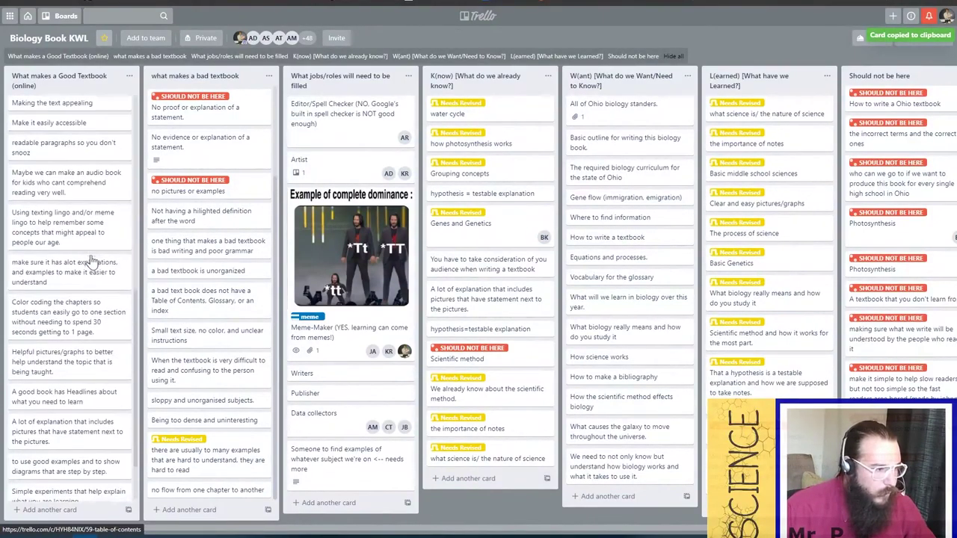
pyautogui.scroll(5, 90, 260)
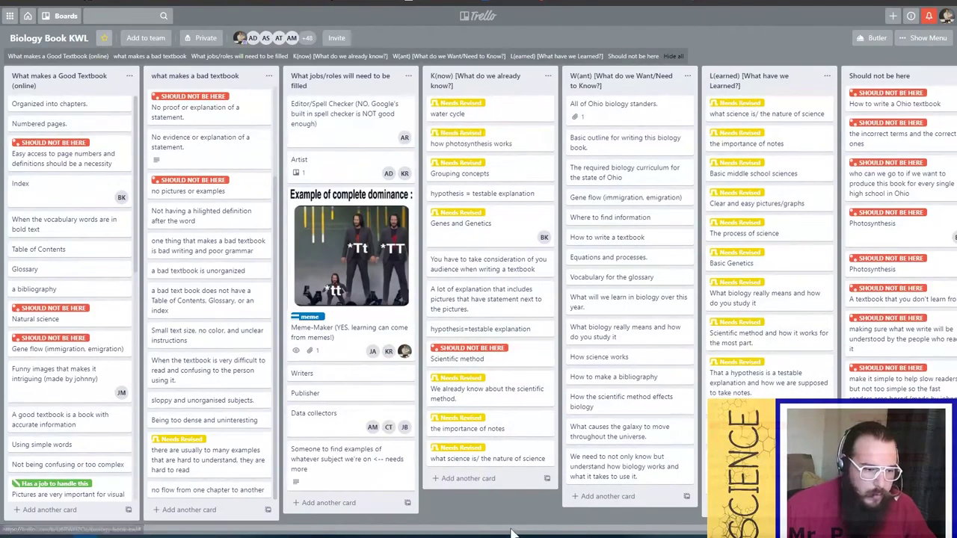
pyautogui.hscroll(1, 524, 513)
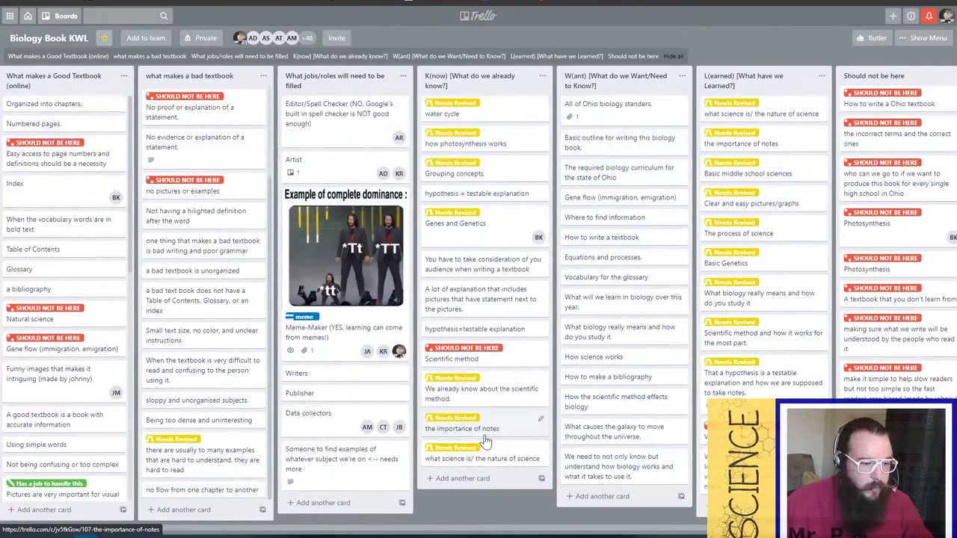
pyautogui.click(500, 433)
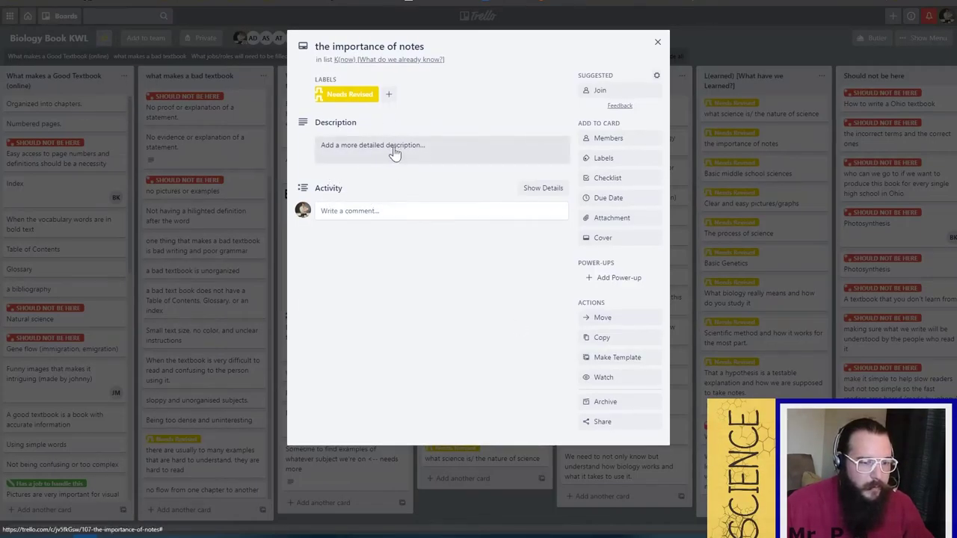
pyautogui.click(596, 512)
pyautogui.hscroll(3, 596, 511)
pyautogui.hscroll(-3, 520, 530)
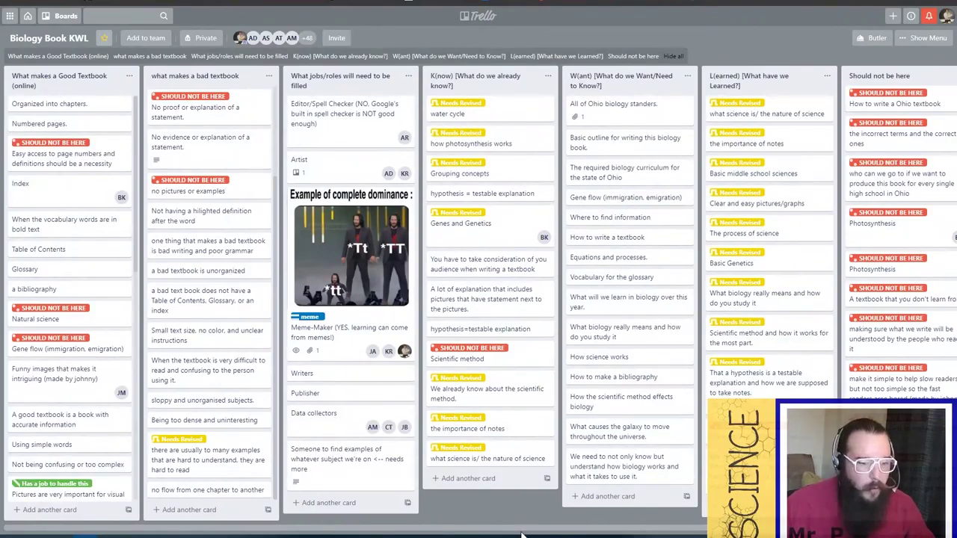
pyautogui.hscroll(3, 671, 533)
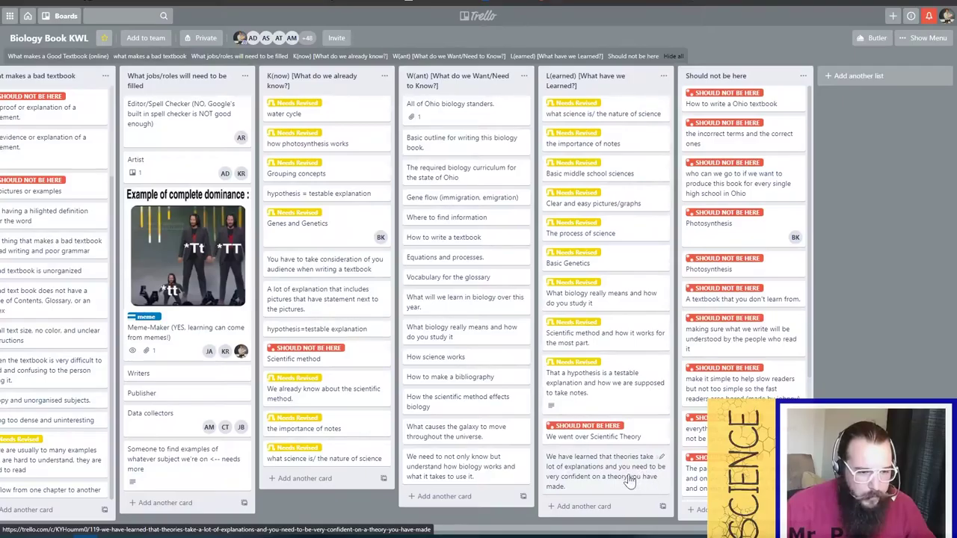
# Label the theories card Needs Revised; drag 'We went over Scientific Theory' from L(earned) to Should not be here.
pyautogui.press('2')
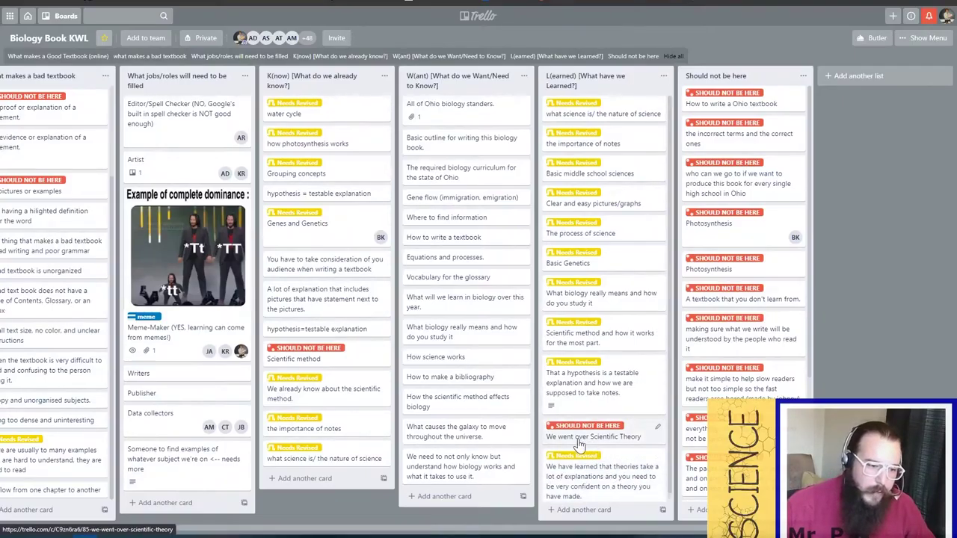
pyautogui.moveTo(584, 441); pyautogui.dragTo(701, 488)
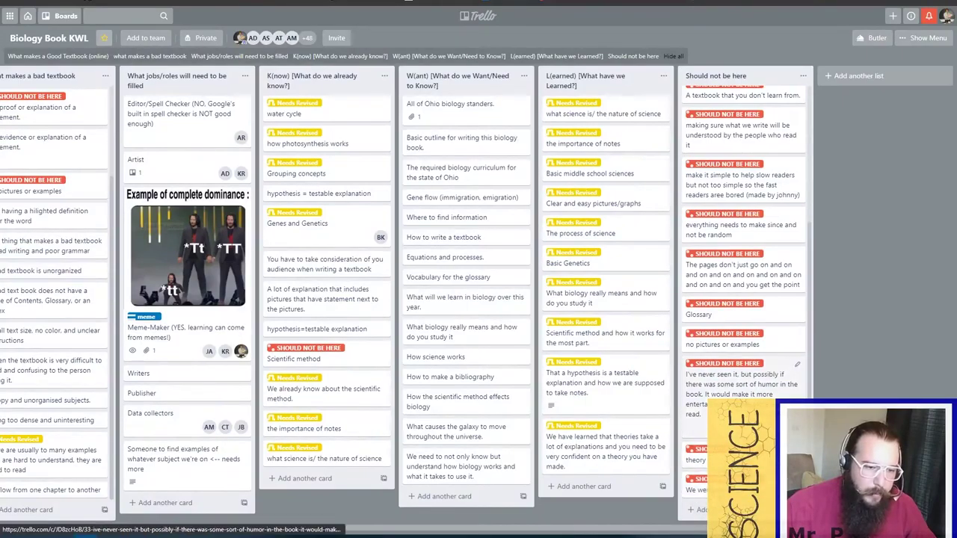
pyautogui.scroll(2, 702, 488)
pyautogui.scroll(3, 740, 187)
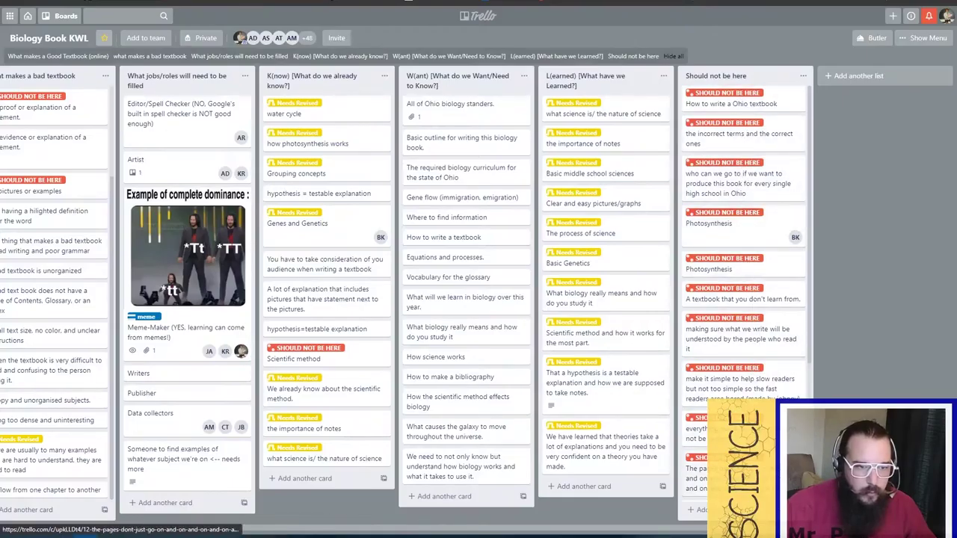
pyautogui.scroll(-2, 740, 419)
pyautogui.scroll(2, 740, 419)
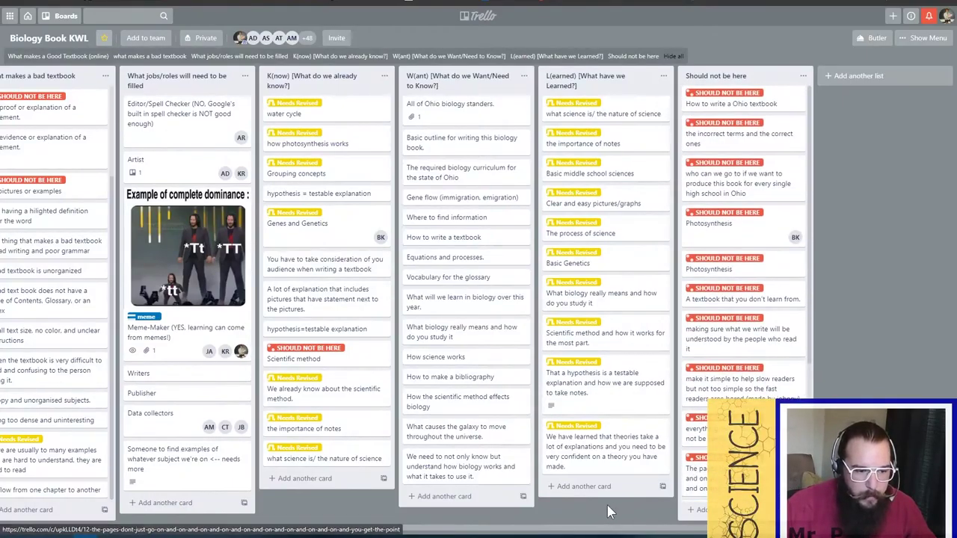
pyautogui.hscroll(-3, 628, 510)
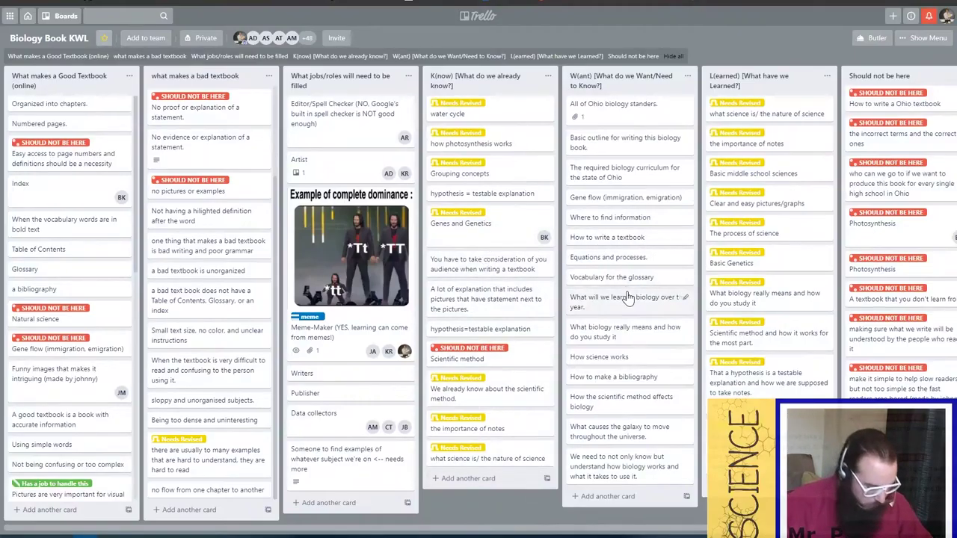
pyautogui.press('4')
pyautogui.press('4')
pyautogui.press('4')
pyautogui.press('4')
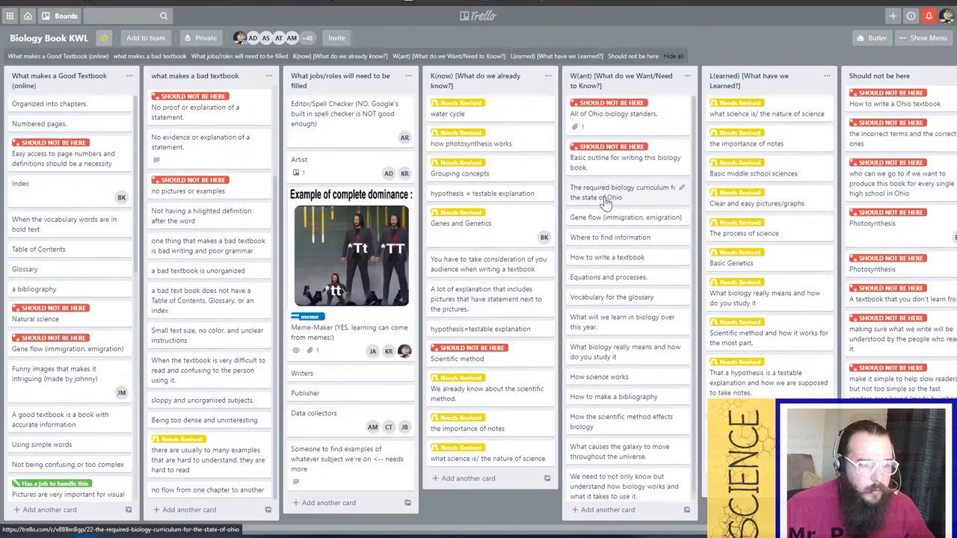
pyautogui.press('4')
pyautogui.press('4')
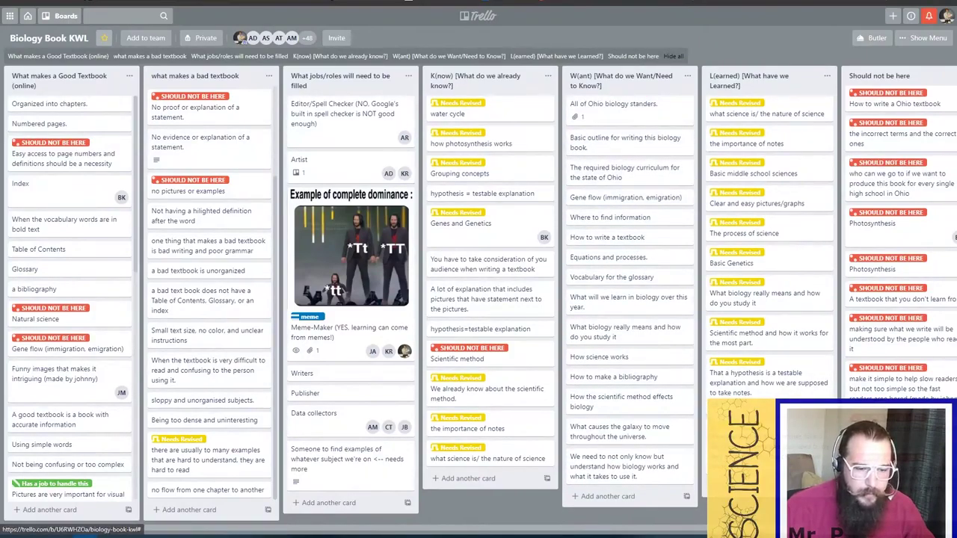
pyautogui.hscroll(3, 598, 119)
pyautogui.hscroll(-3, 462, 369)
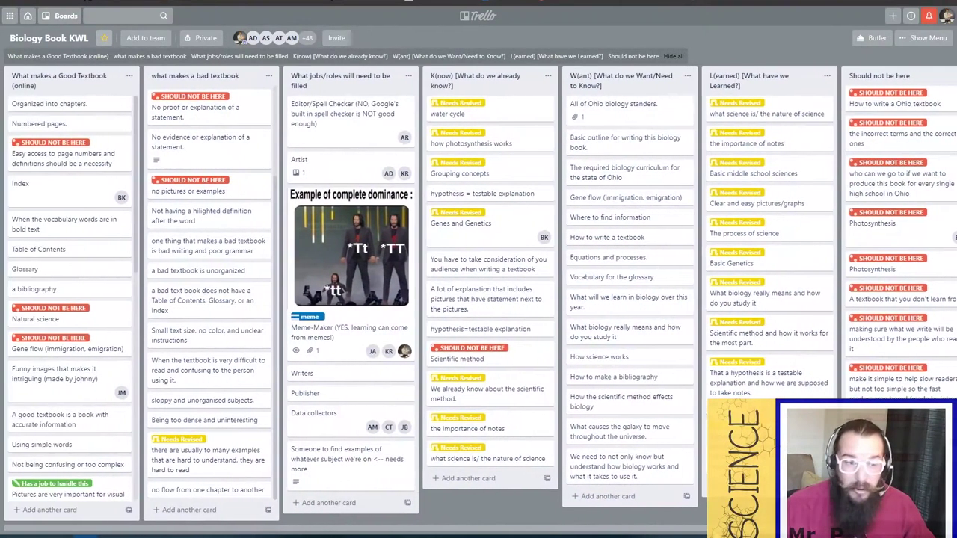